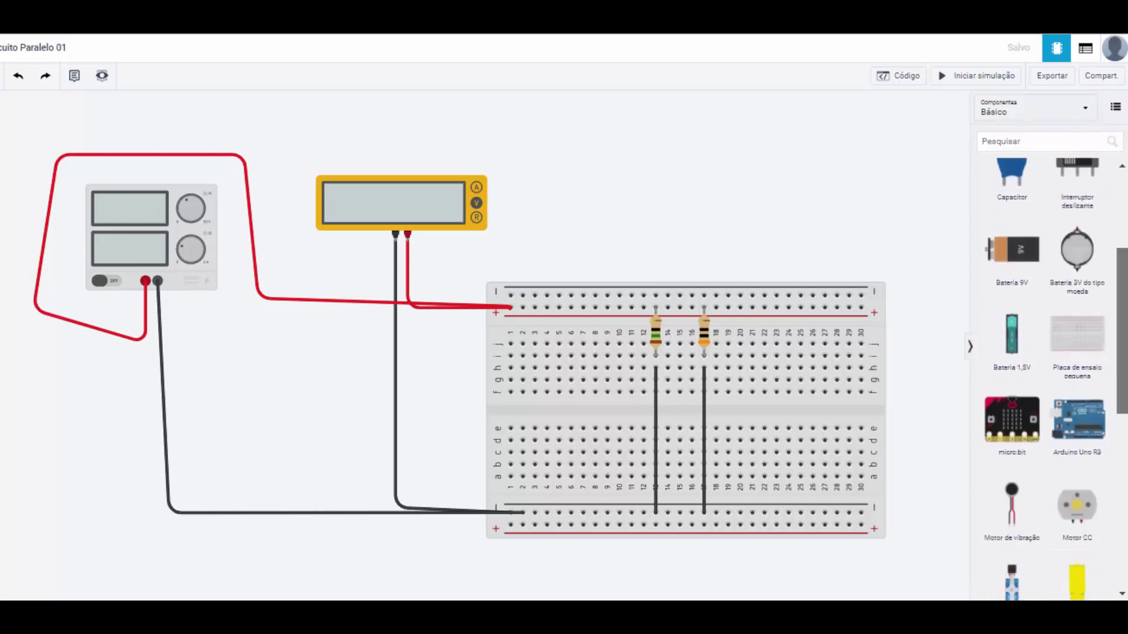
# Step: Switch the Componentes library filter from Básico to Todos to list every part
pyautogui.moveTo(1119, 202); pyautogui.dragTo(1119, 446)
pyautogui.scroll(10, 1045, 353)
pyautogui.click(1025, 112)
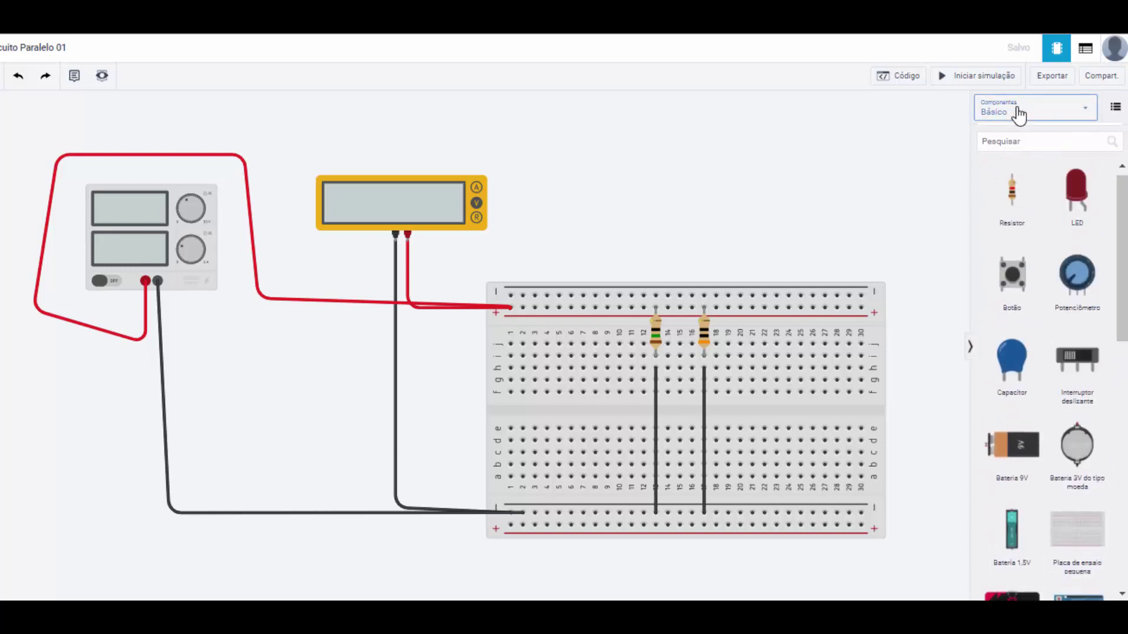
pyautogui.click(1025, 159)
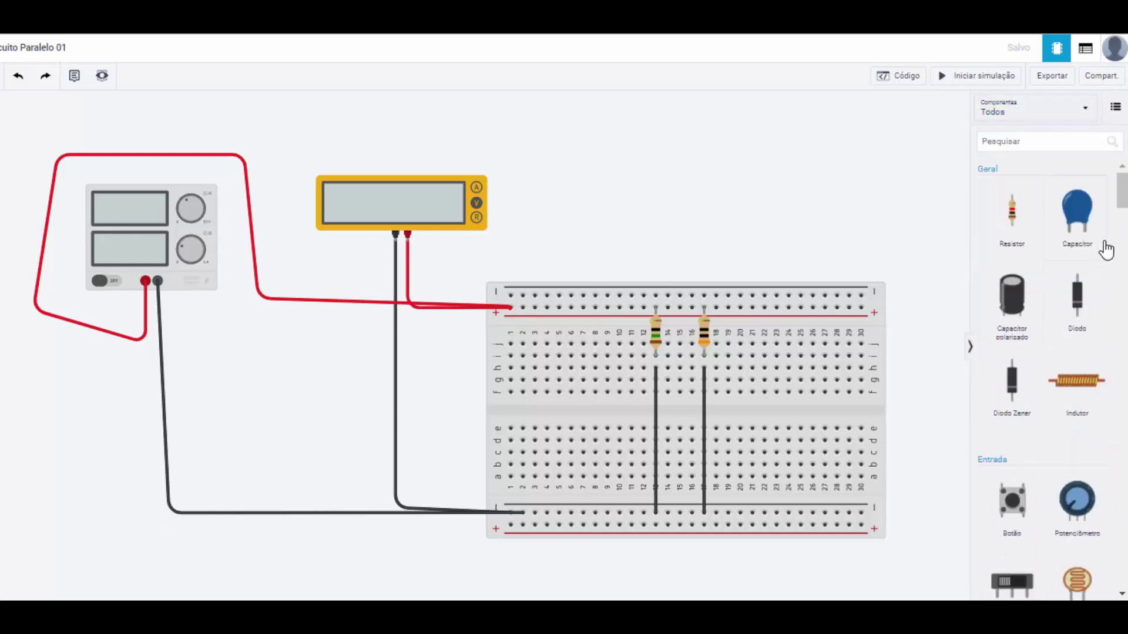
pyautogui.moveTo(1122, 191)
pyautogui.mouseDown()
pyautogui.moveTo(1126, 484)
pyautogui.moveTo(1124, 159)
pyautogui.mouseUp()
pyautogui.click(836, 398)
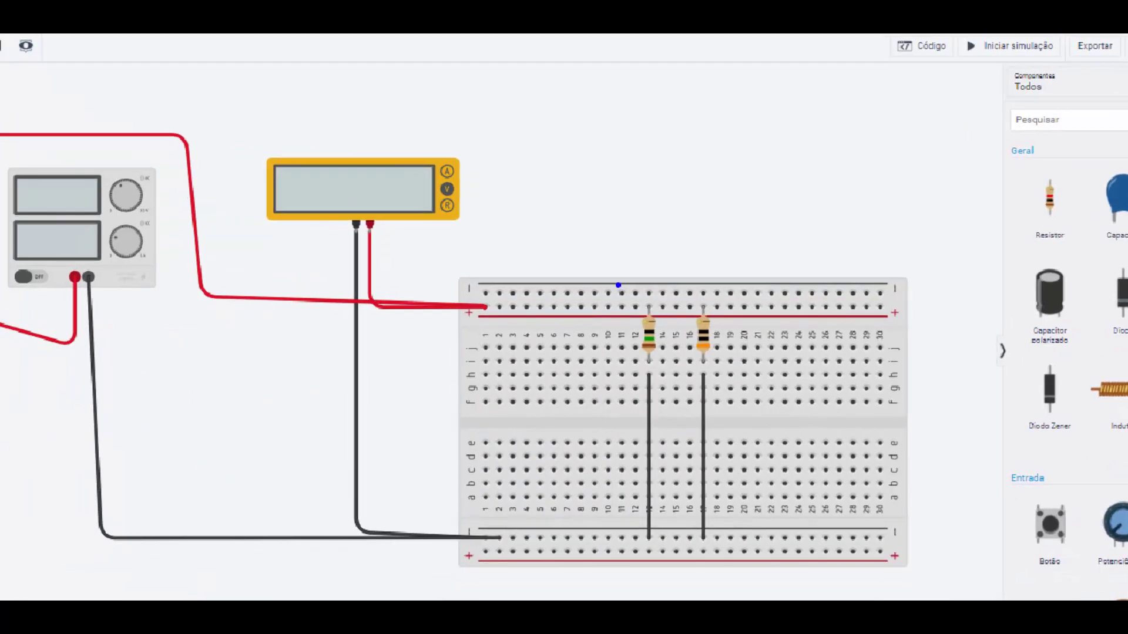
pyautogui.click(703, 306)
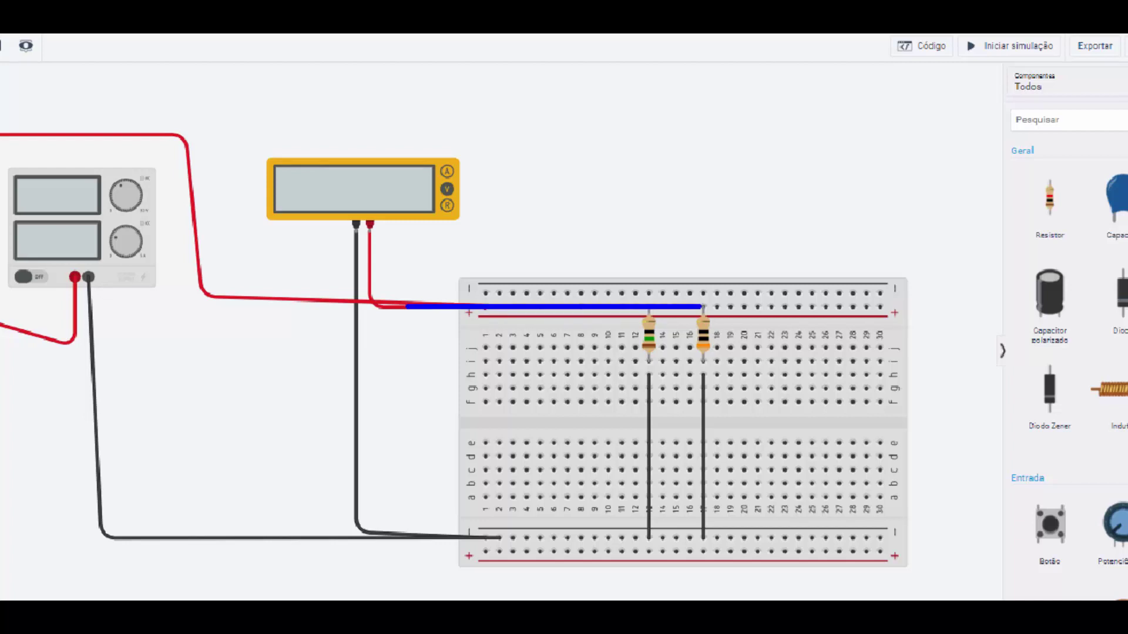
pyautogui.click(411, 534)
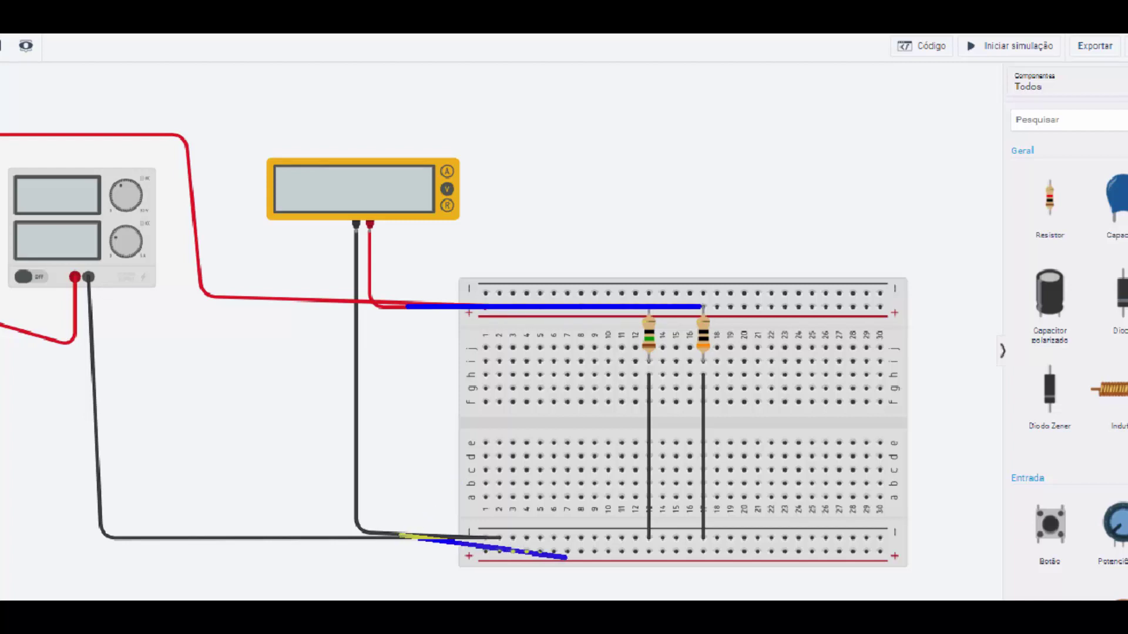
pyautogui.click(716, 537)
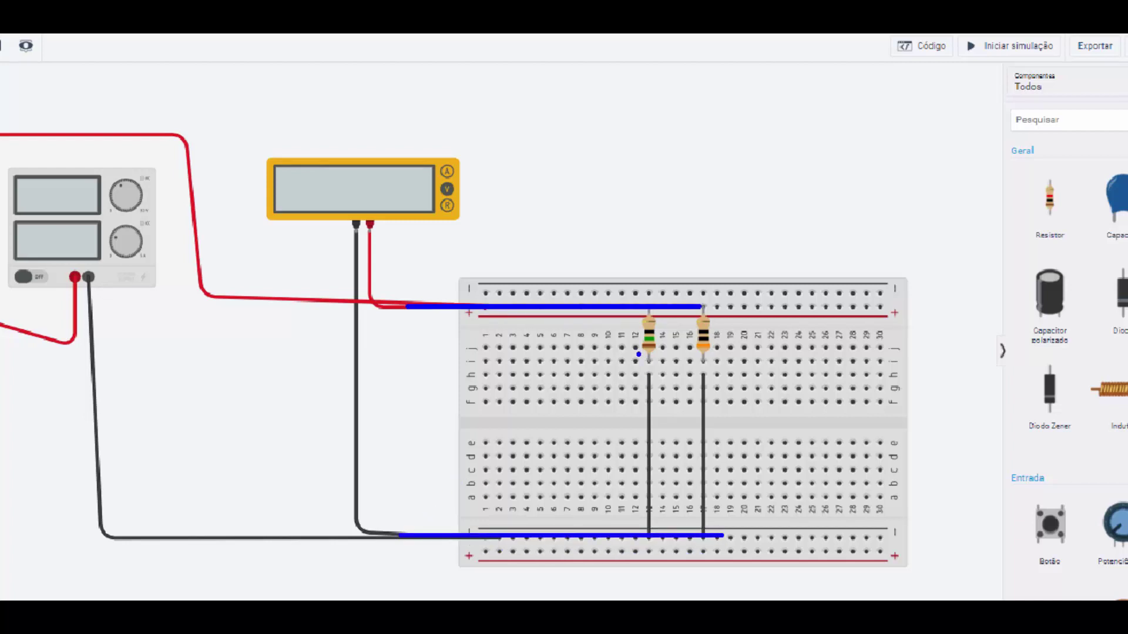
pyautogui.moveTo(639, 351); pyautogui.dragTo(536, 429)
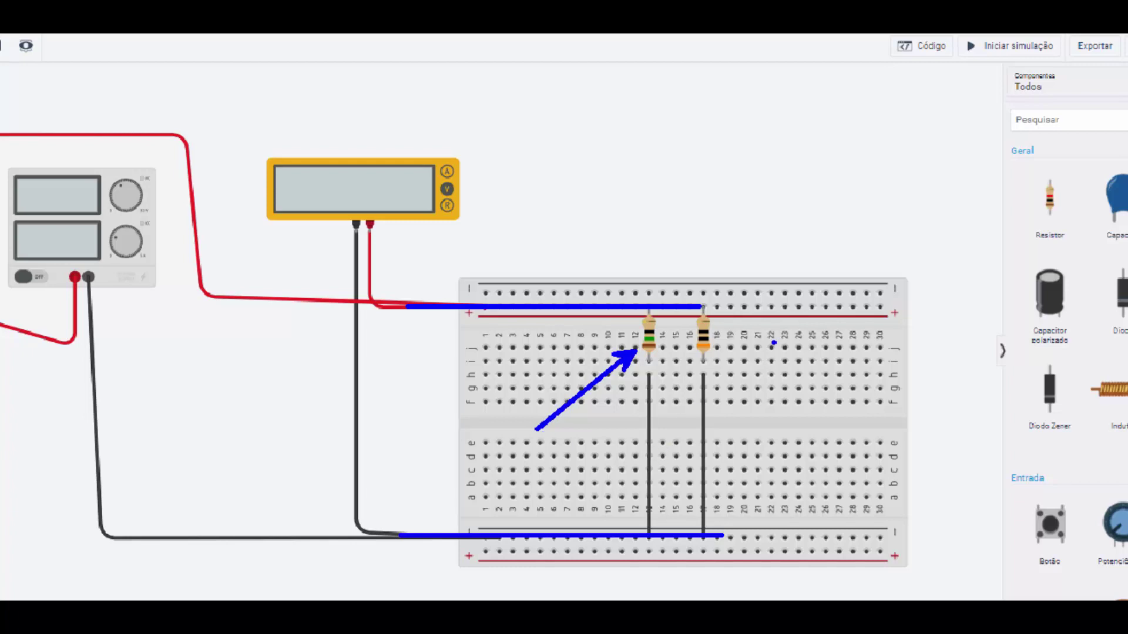
pyautogui.moveTo(721, 338); pyautogui.dragTo(803, 302)
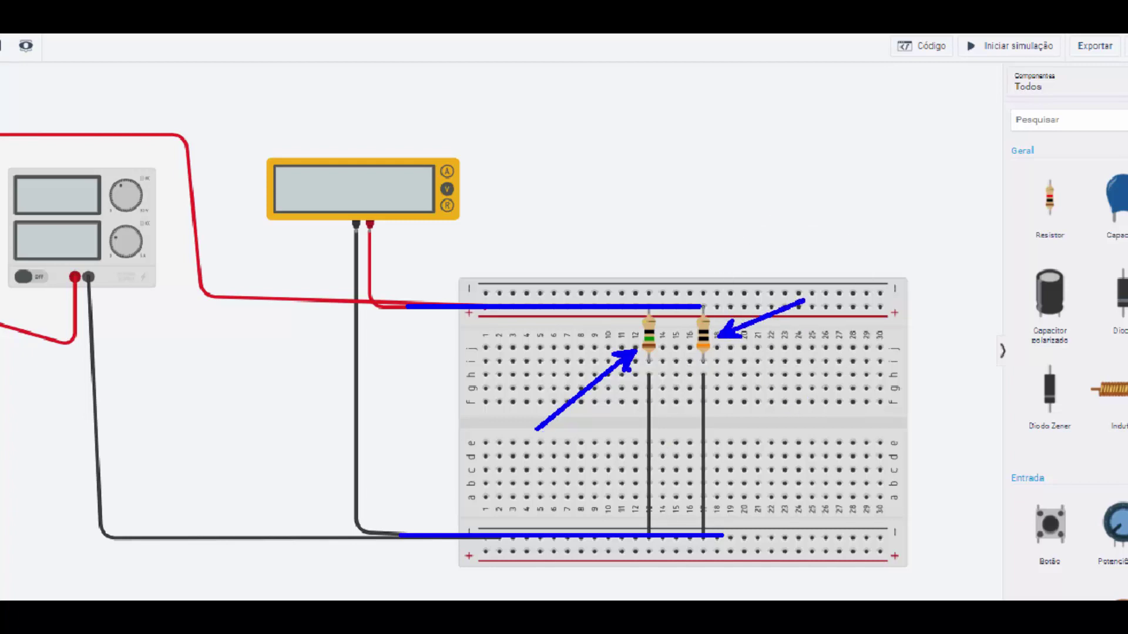
pyautogui.moveTo(154, 286); pyautogui.dragTo(169, 342)
pyautogui.moveTo(465, 223); pyautogui.dragTo(506, 261)
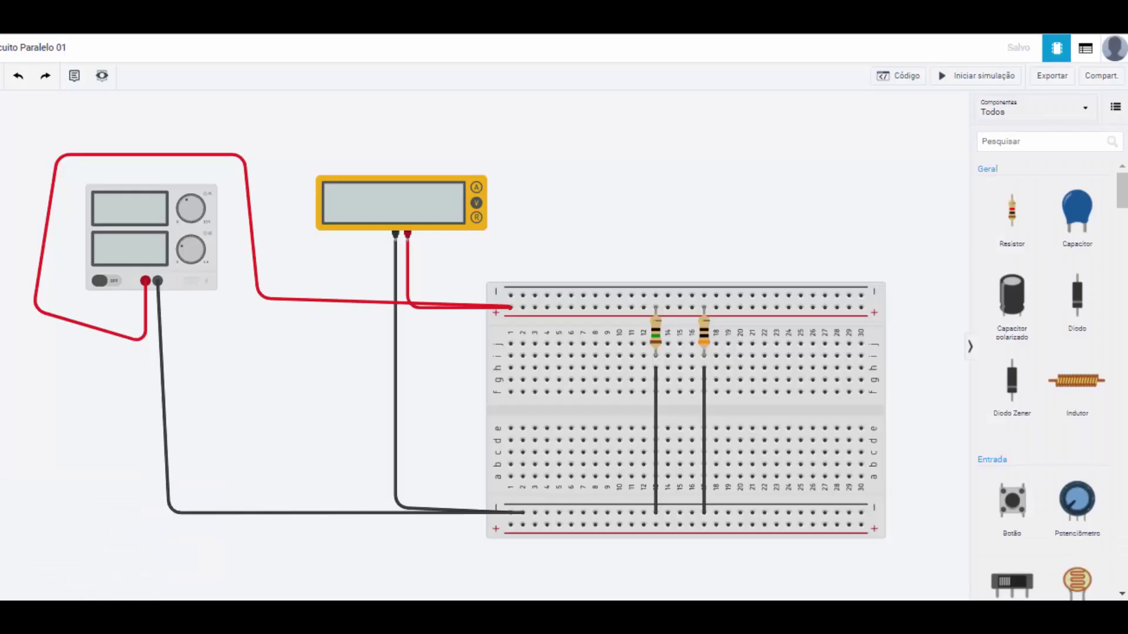
# Step: Start the simulation: multimeter reads 12.0 V, supply shows 12.0 V at 1.20 A
pyautogui.click(956, 76)
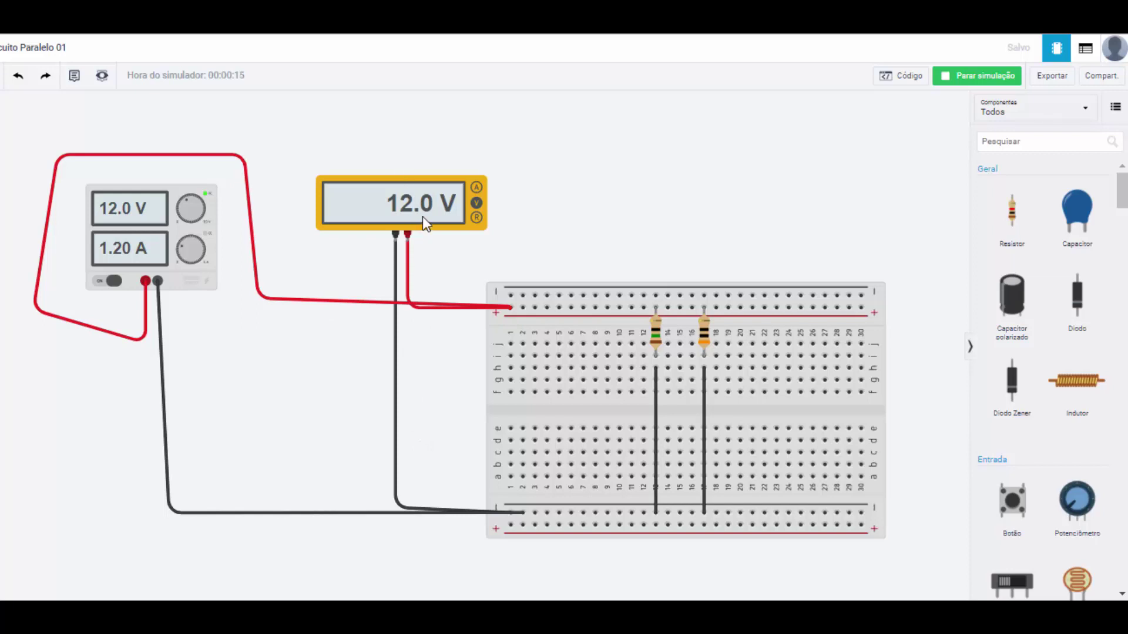
# Step: Stop and restart the simulation, then switch the power supply off so the multimeter reads 0.00 V
pyautogui.click(950, 80)
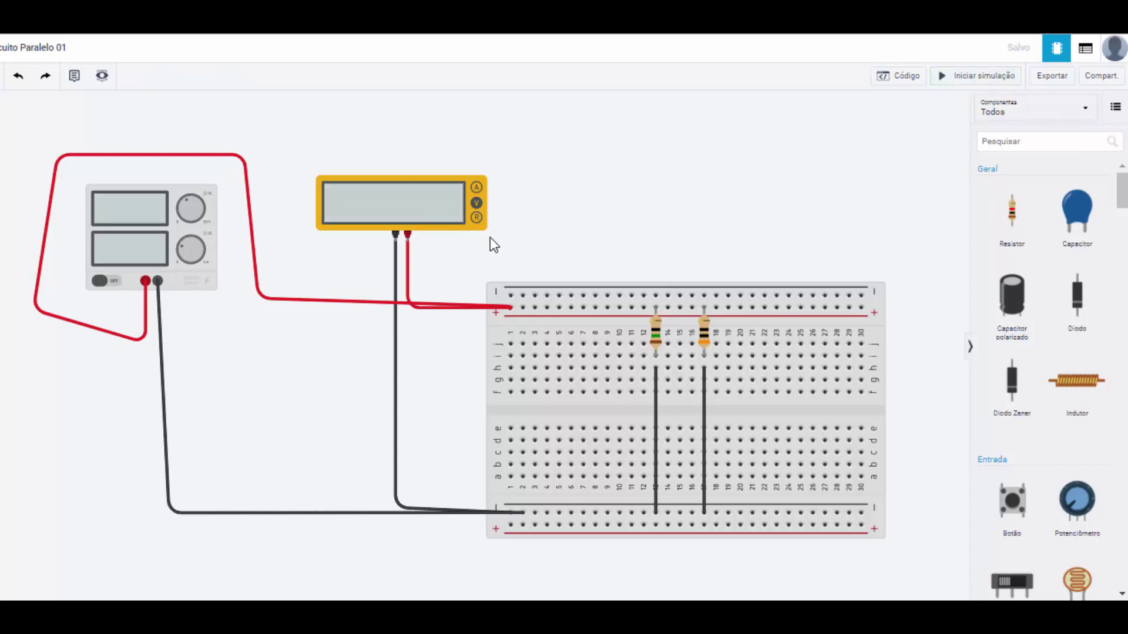
pyautogui.click(961, 77)
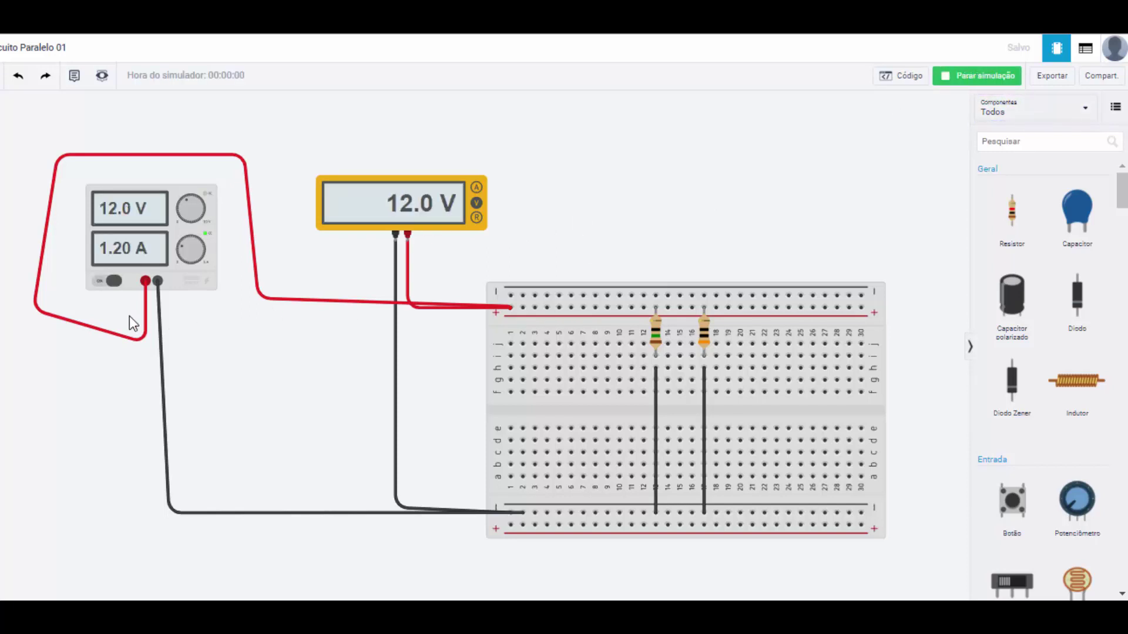
pyautogui.click(103, 280)
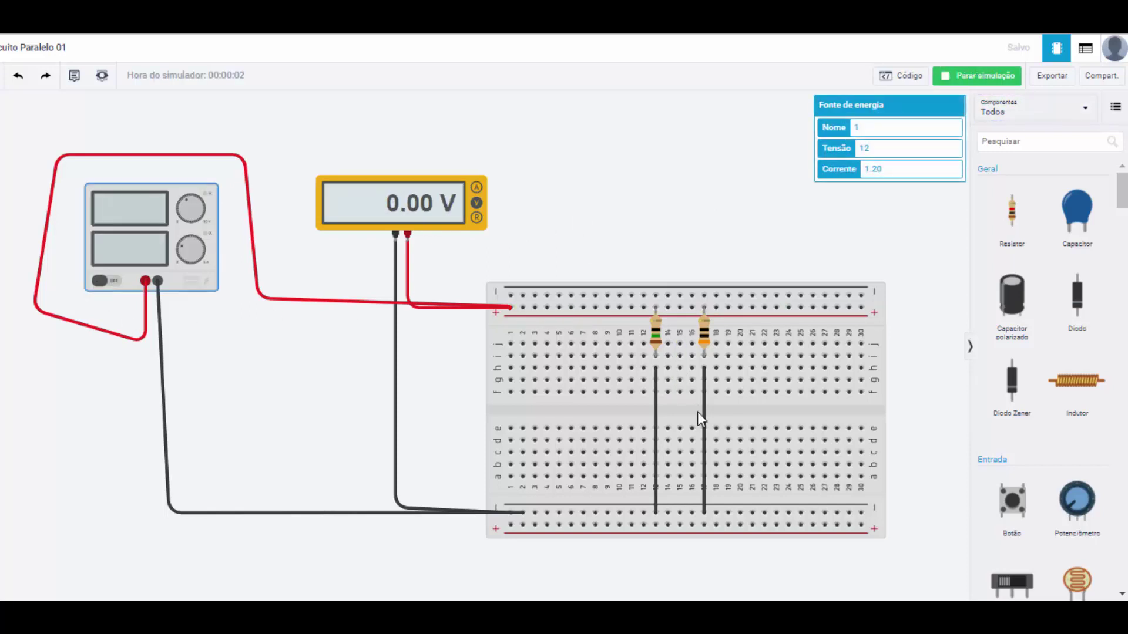
# Step: Put the multimeter in R mode, reading 10.0 Ω across the parallel resistors
pyautogui.click(476, 218)
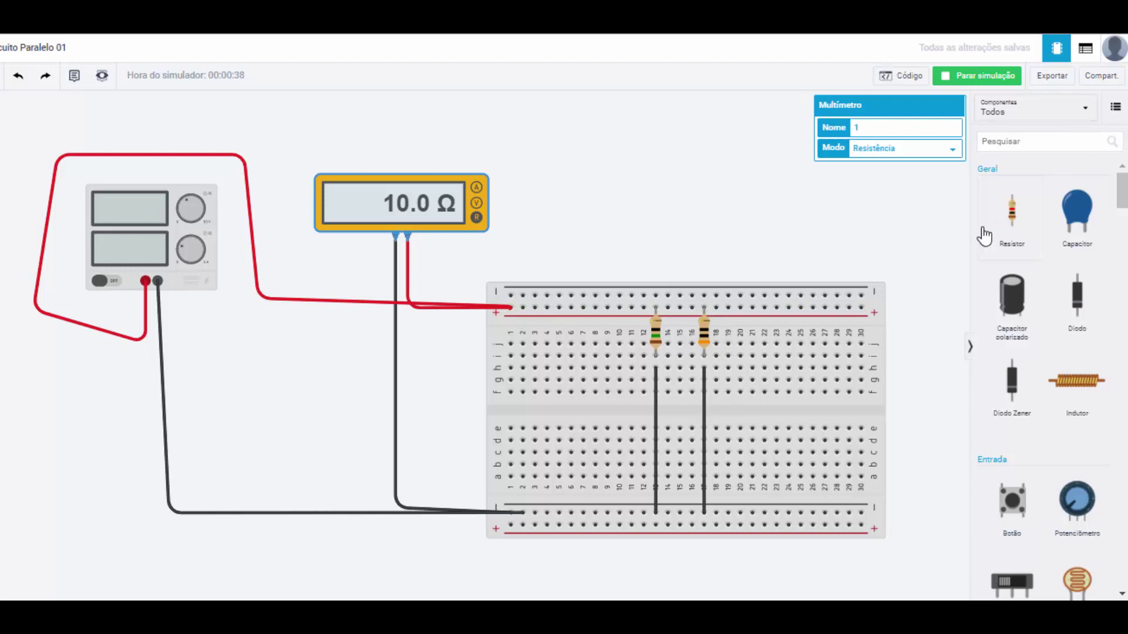
# Step: Keep the library on Todos and stop the simulation, blanking the multimeter's resistance reading
pyautogui.click(1018, 120)
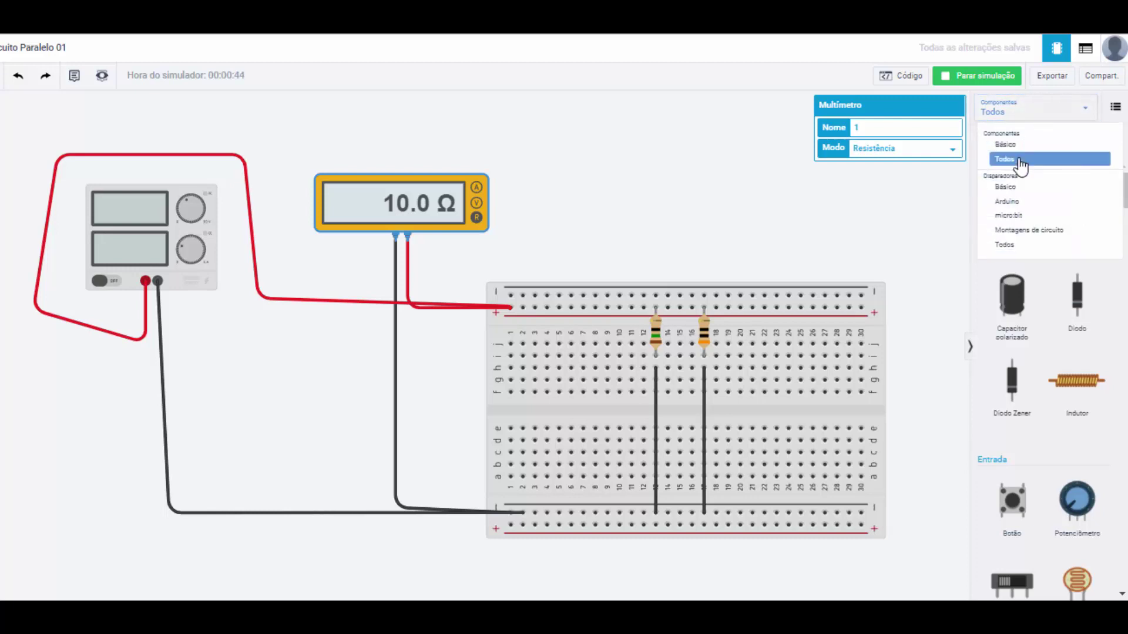
pyautogui.click(1062, 160)
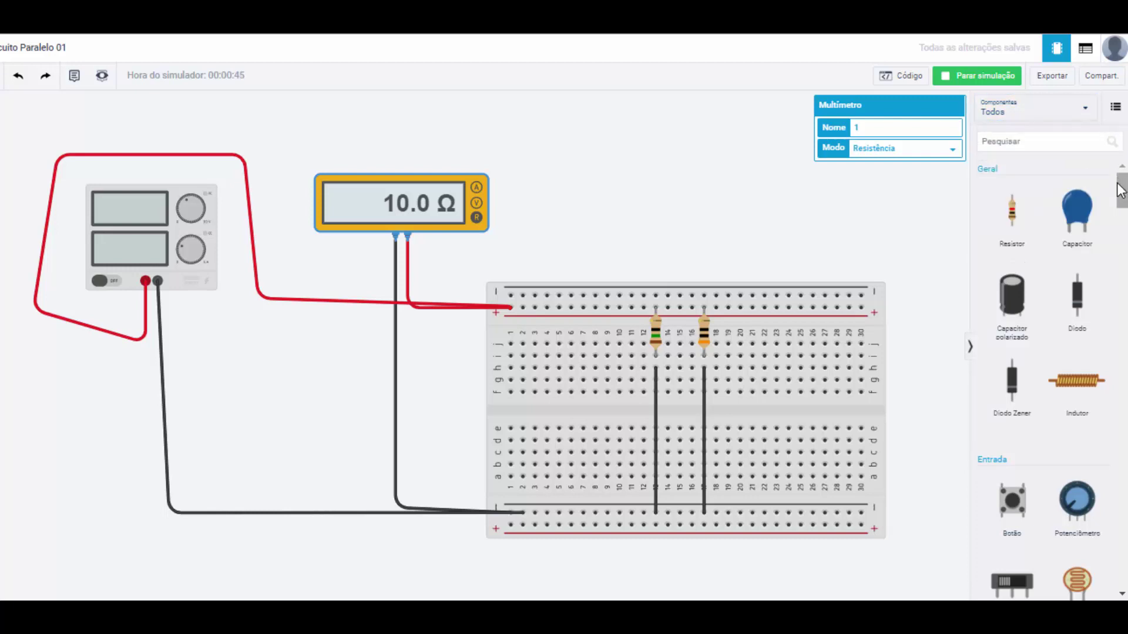
pyautogui.moveTo(1122, 191)
pyautogui.mouseDown()
pyautogui.moveTo(1122, 529)
pyautogui.moveTo(1121, 173)
pyautogui.mouseUp()
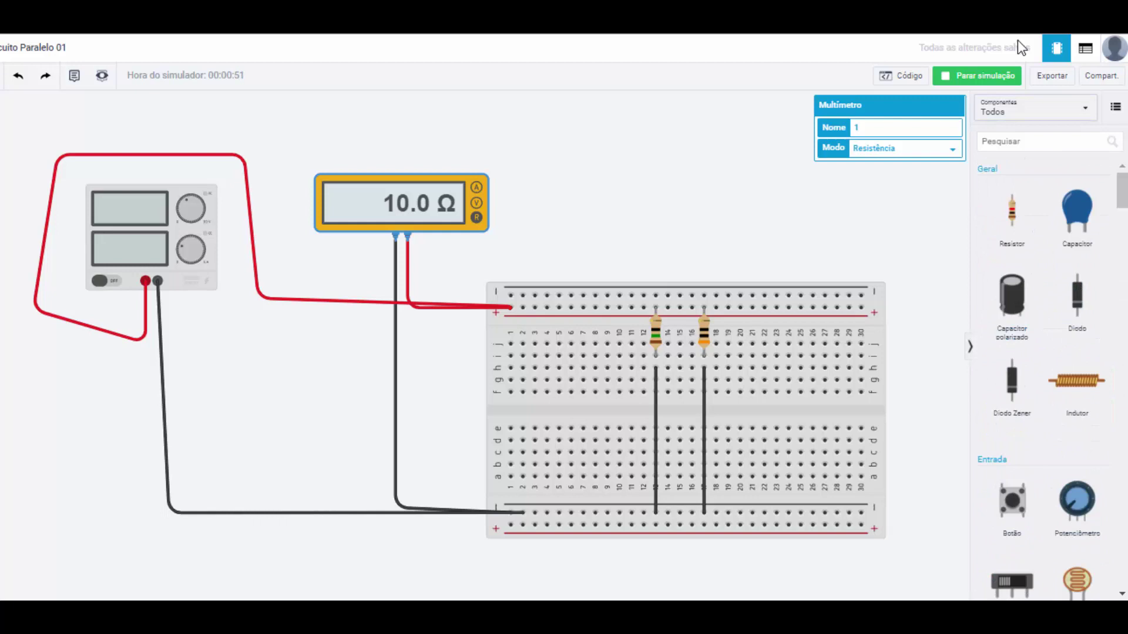
pyautogui.click(978, 85)
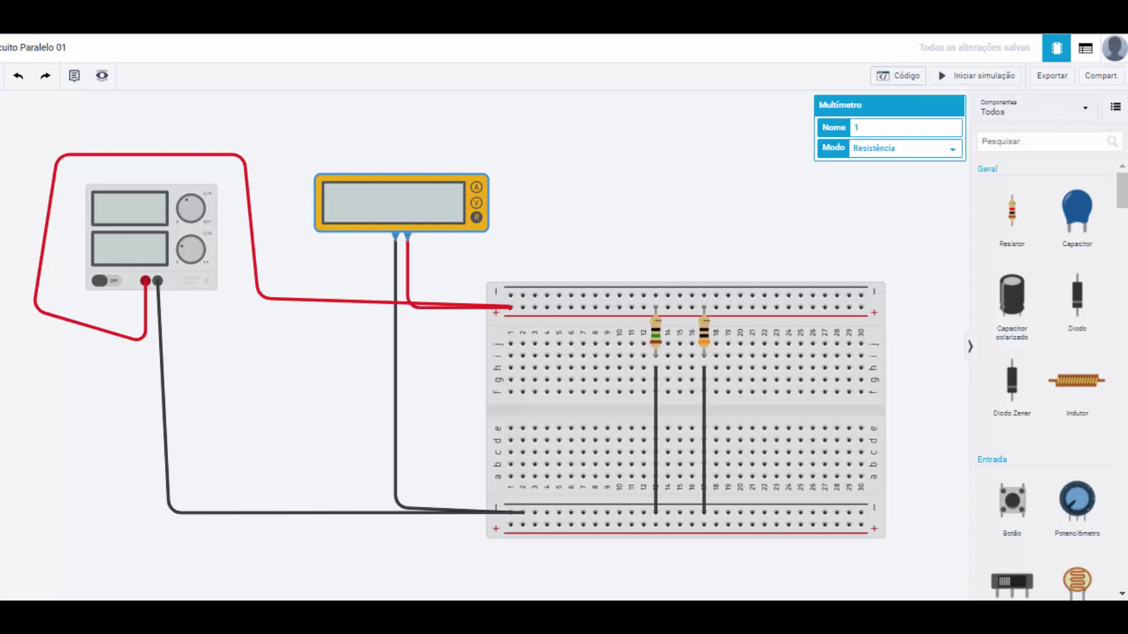
# Step: Deselect the multimeter on empty workplane to close its properties panel
pyautogui.click(602, 185)
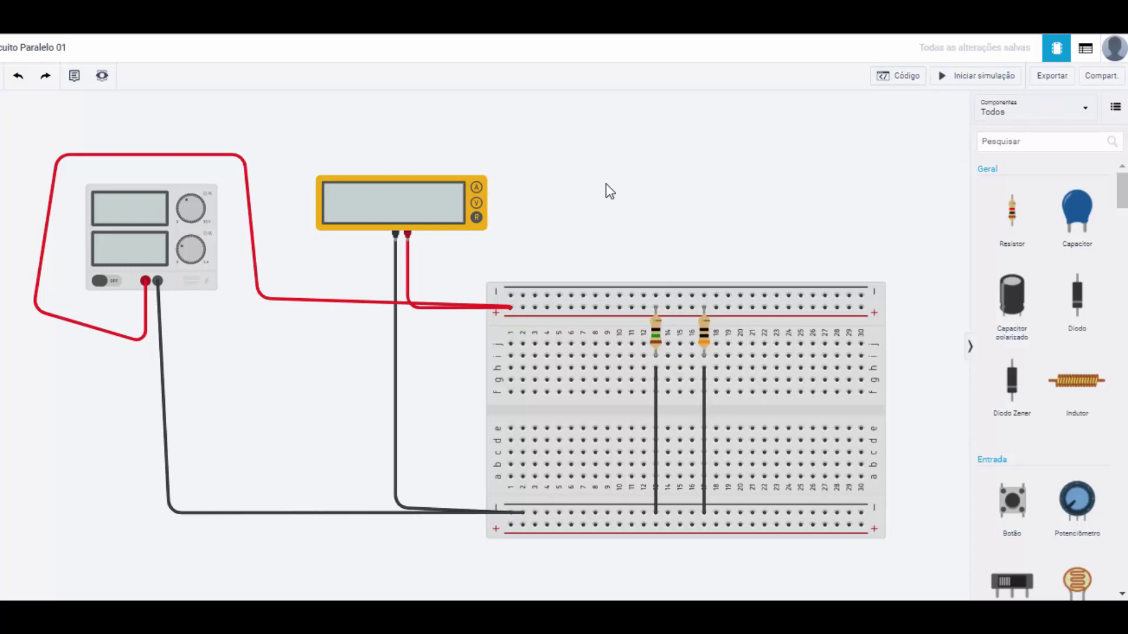